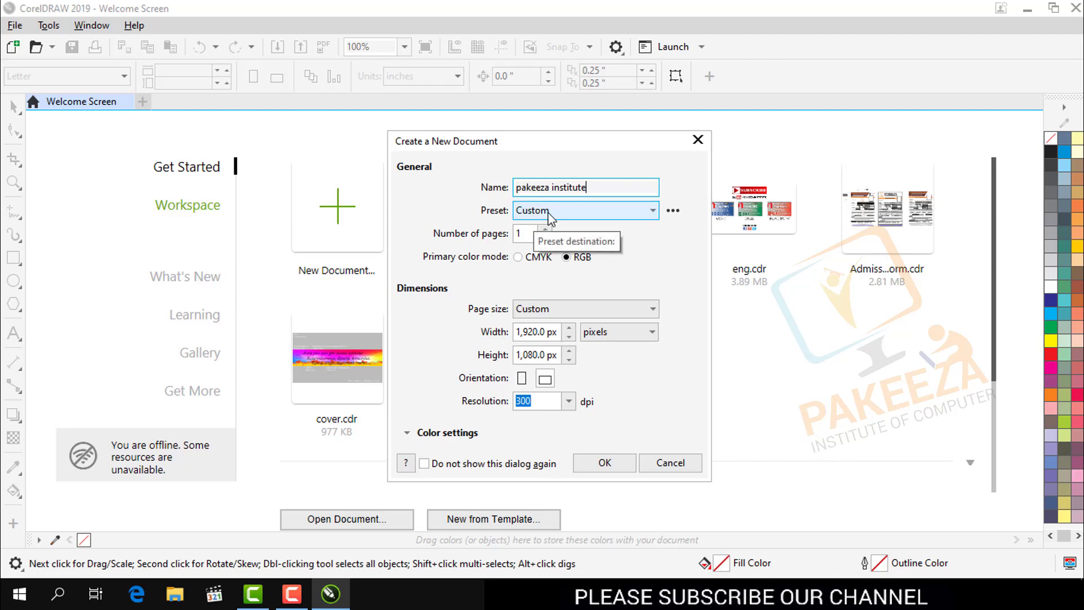
Review the available document presets, and try 5 pages before returning the number of pages to 1
click(549, 214)
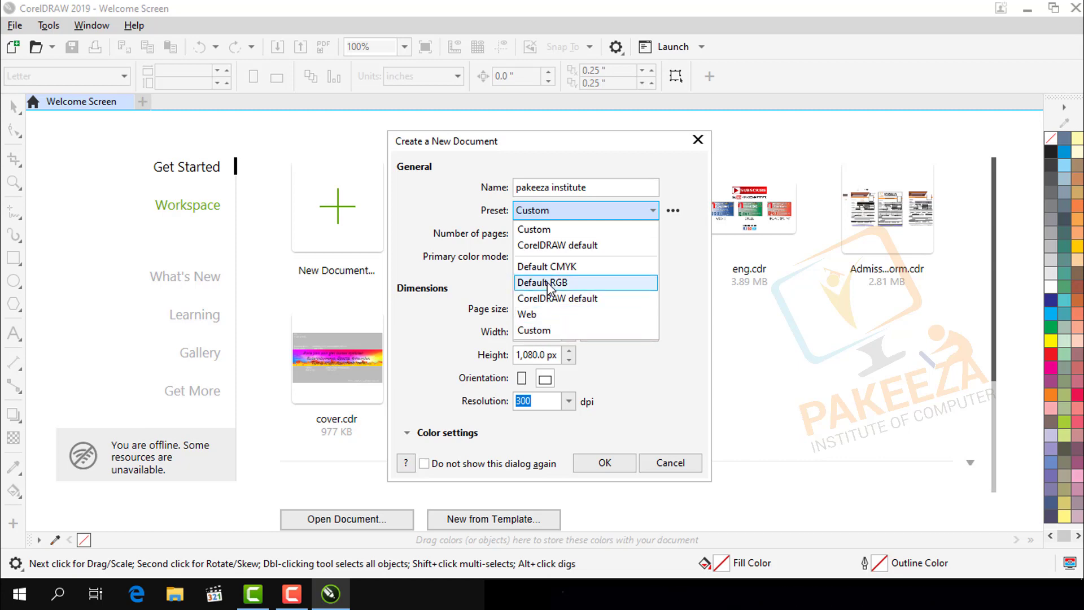
click(564, 144)
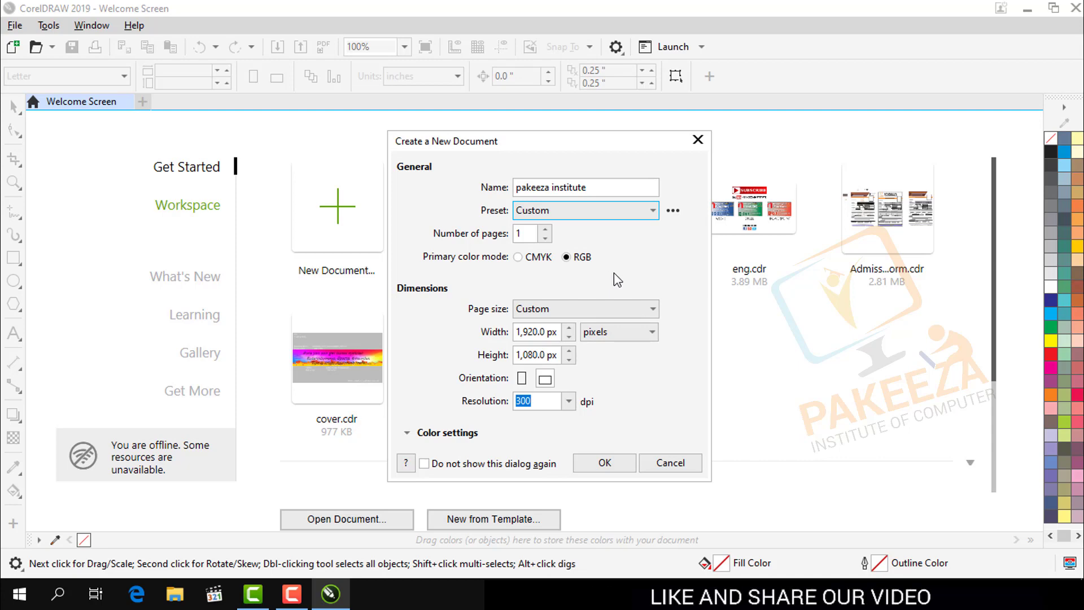
double_click(546, 231)
click(545, 230)
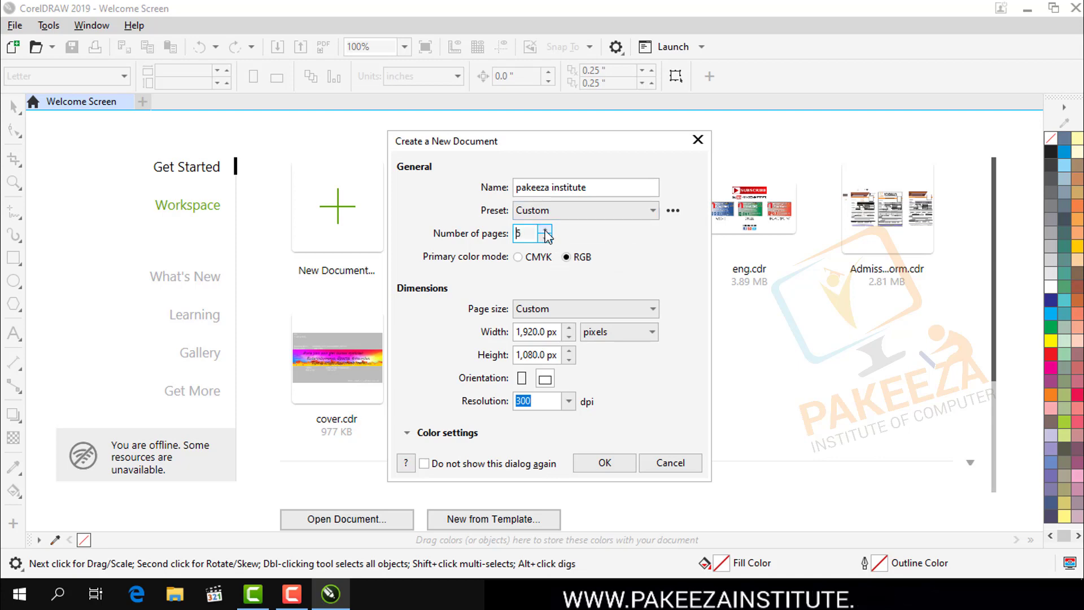
double_click(546, 238)
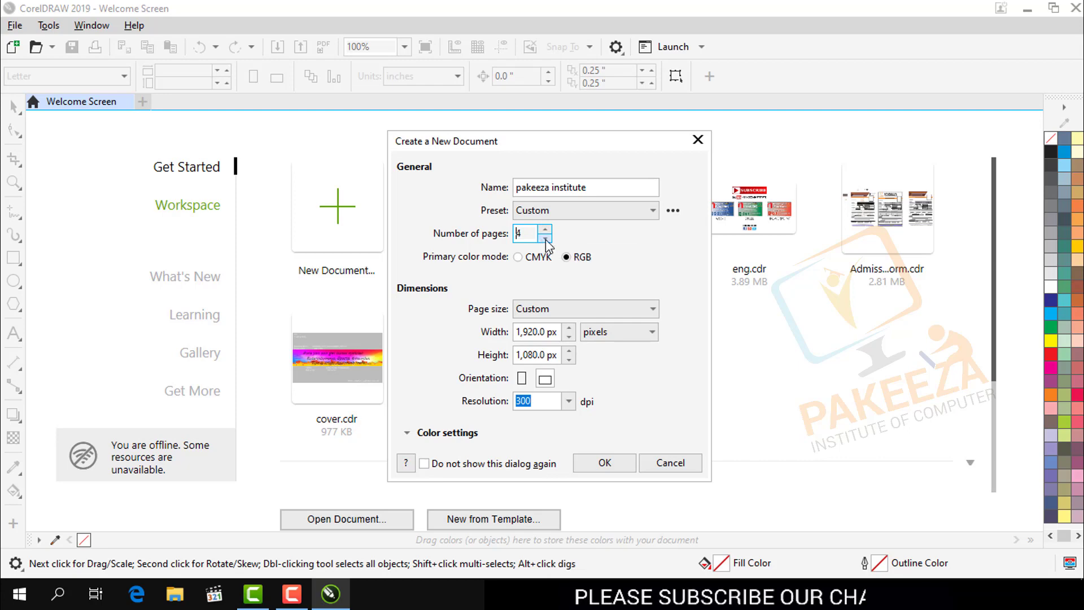
click(545, 238)
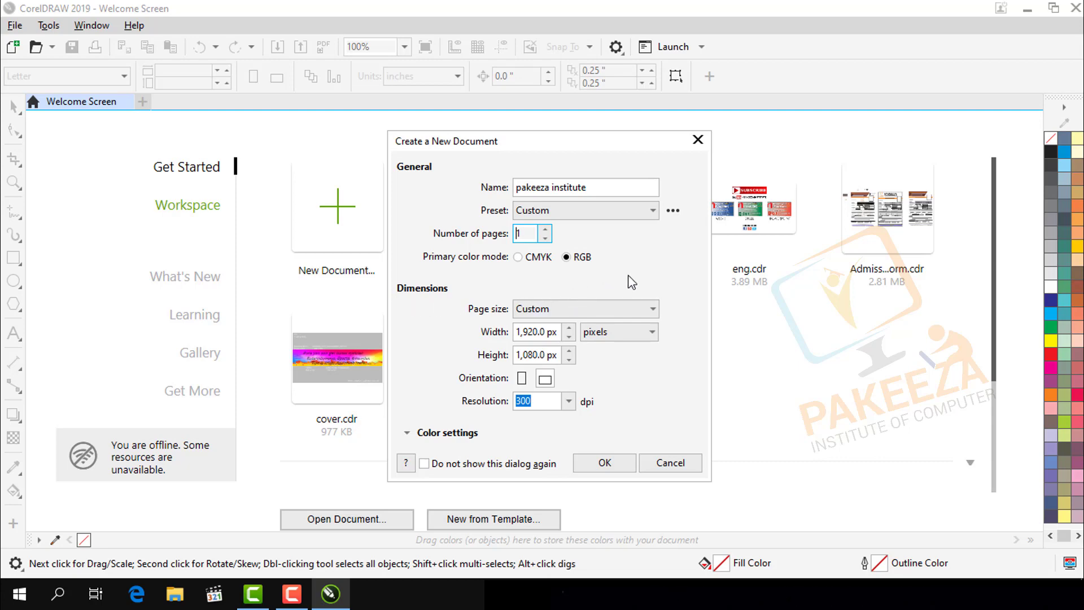
Set the new document's page size to Business Card
click(575, 310)
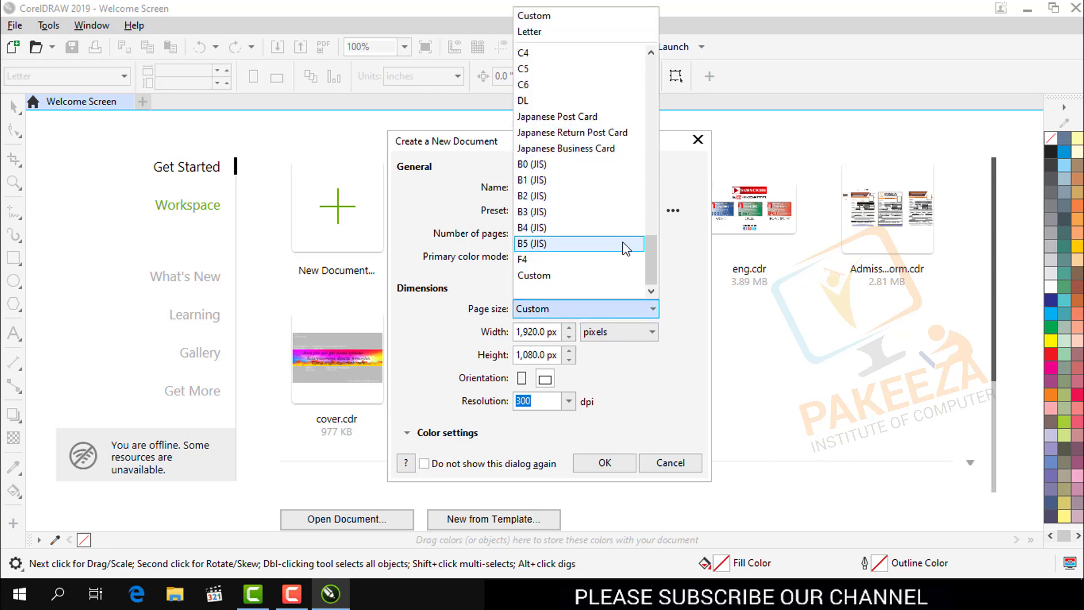
drag(648, 256, 649, 68)
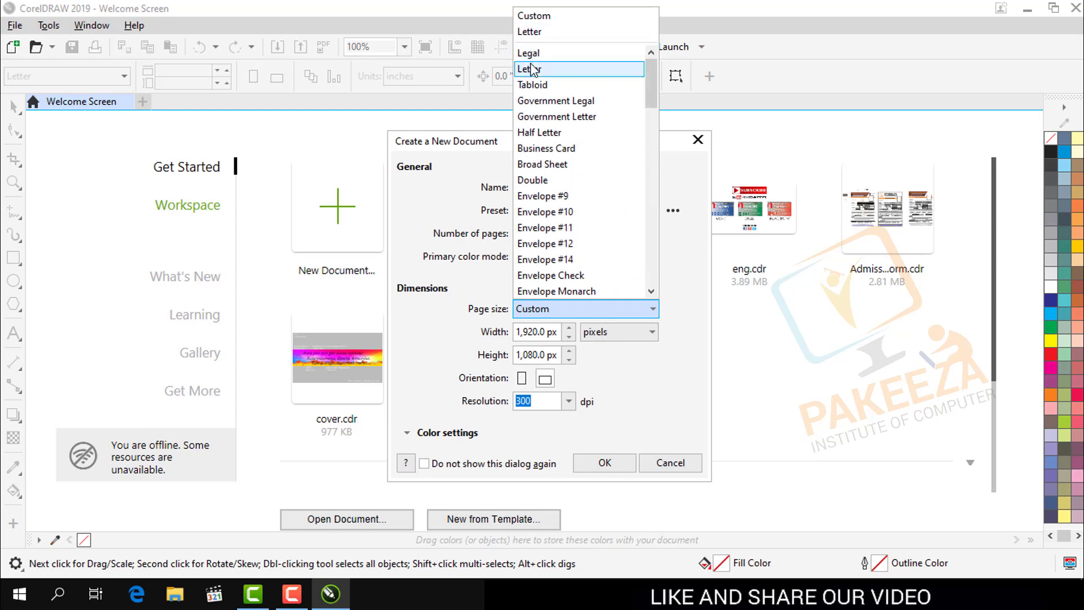
click(559, 150)
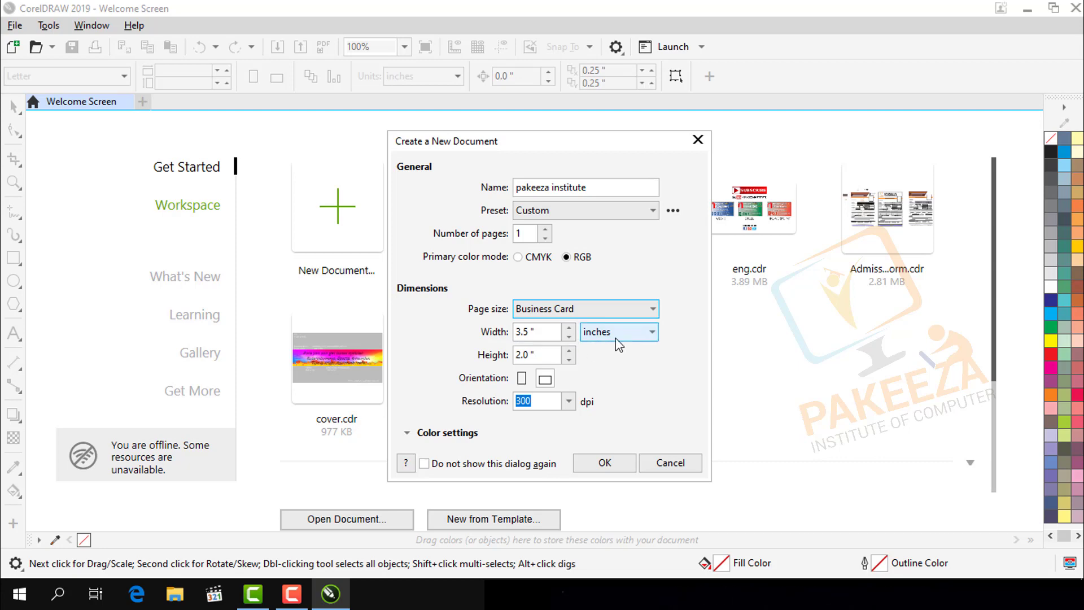
Try feet as the page unit, return it to inches, and switch the page to portrait orientation
click(650, 333)
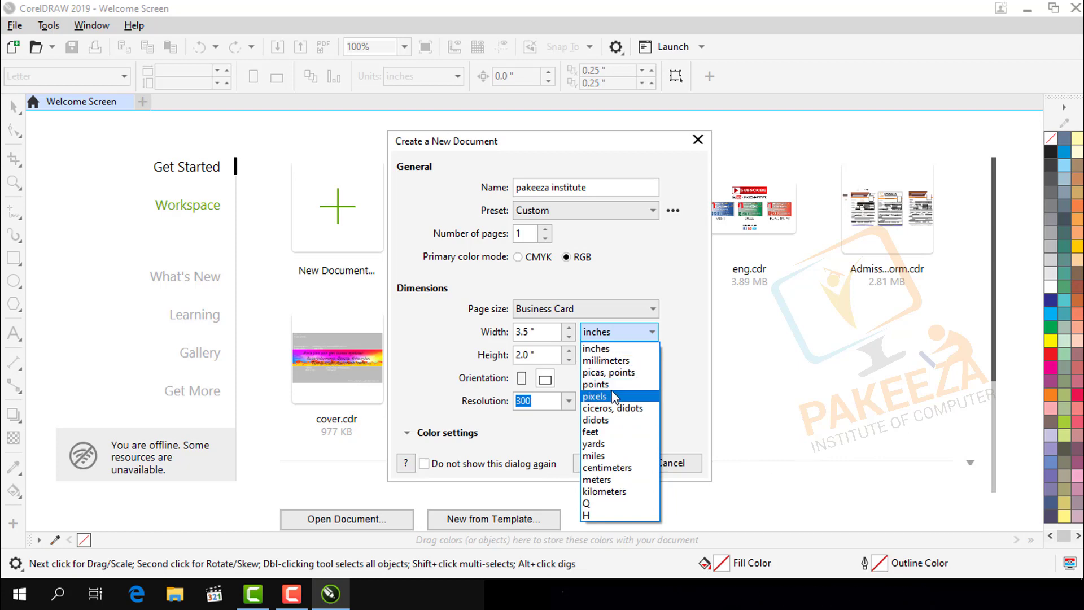
click(610, 432)
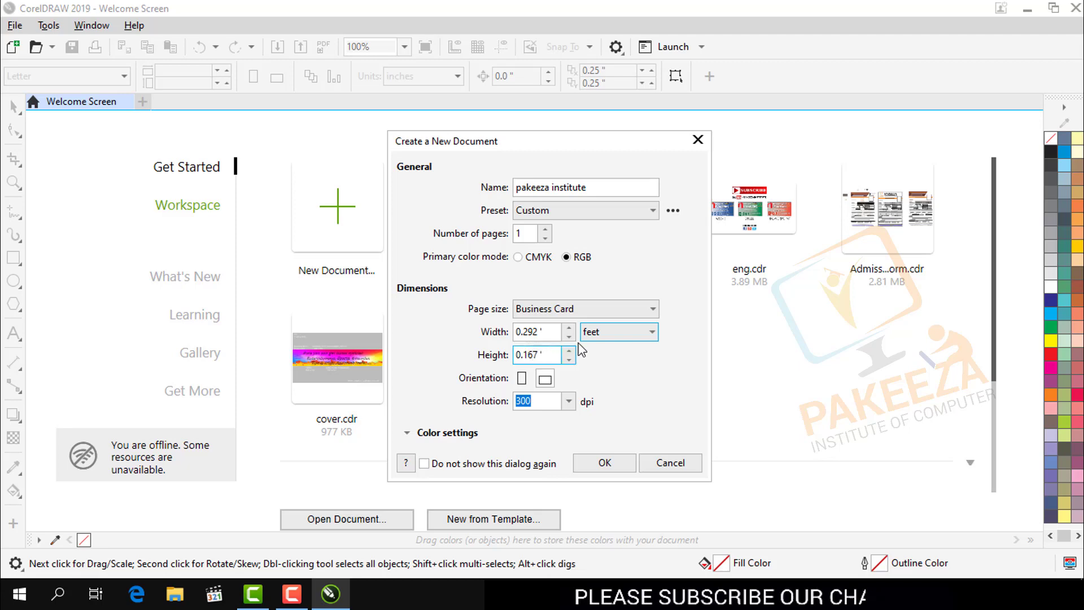
click(604, 334)
click(597, 348)
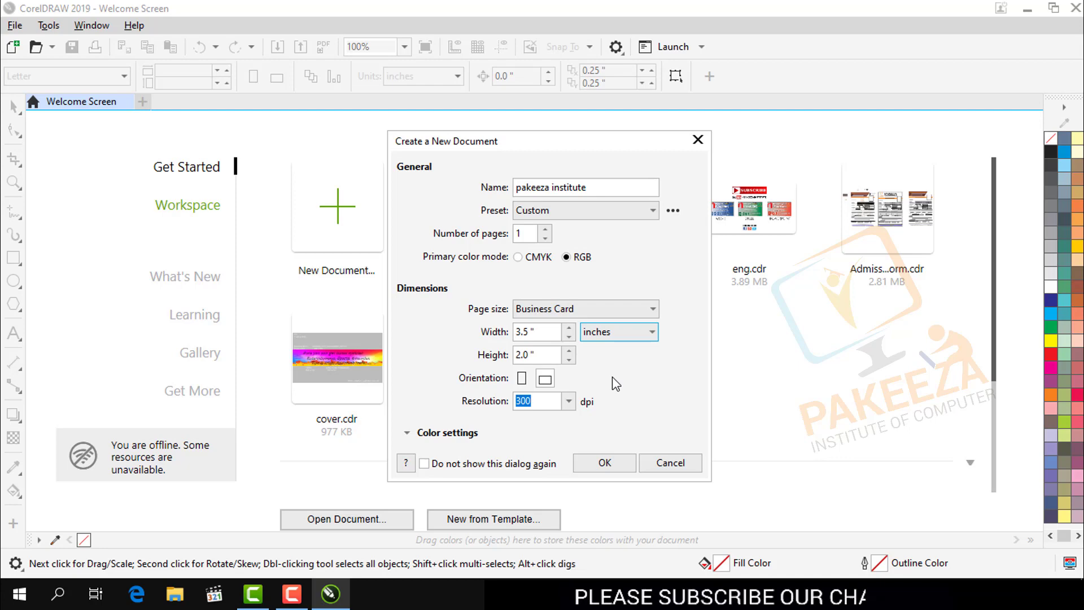
click(520, 384)
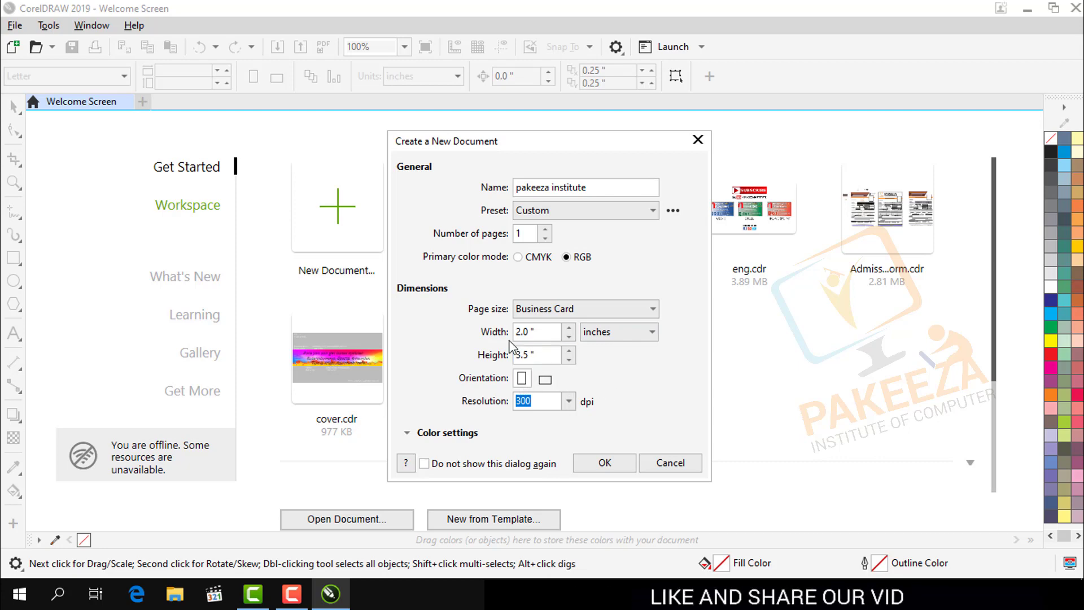
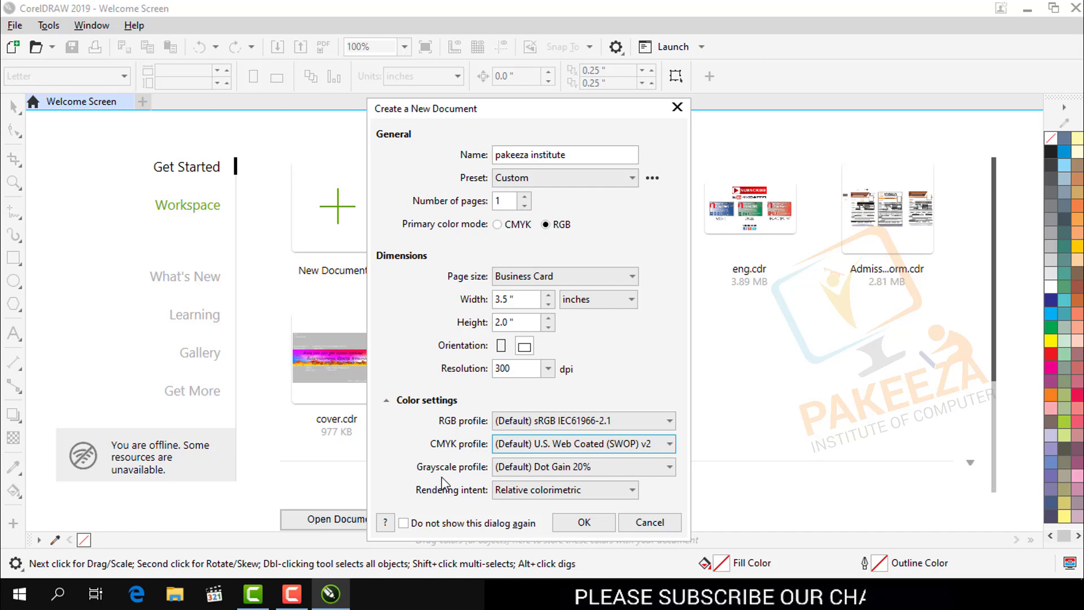
Review the grayscale profile and rendering intent options, and collapse the color settings
click(544, 478)
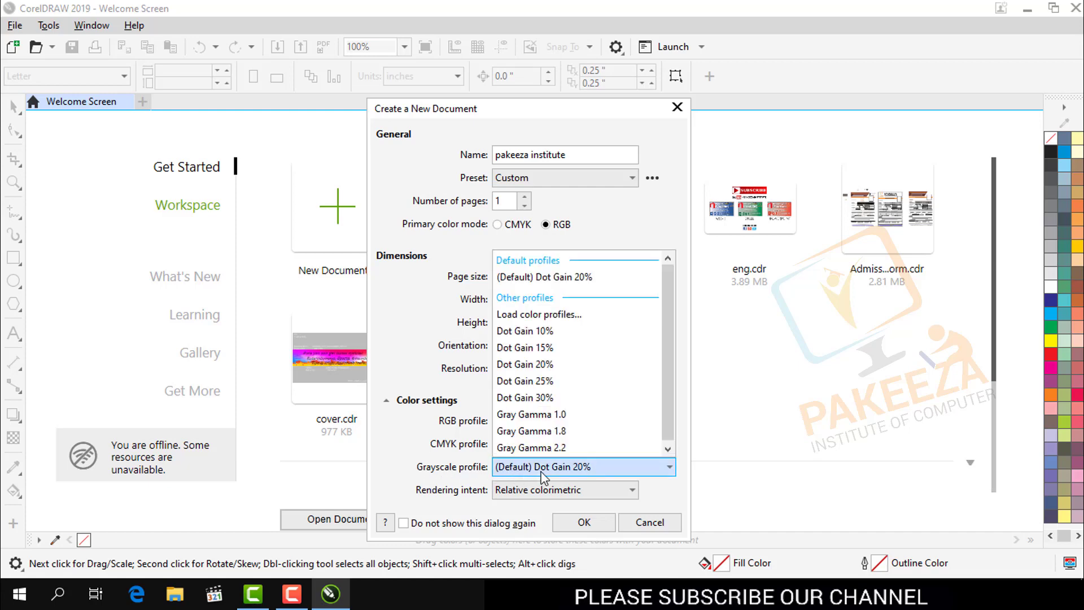
click(426, 451)
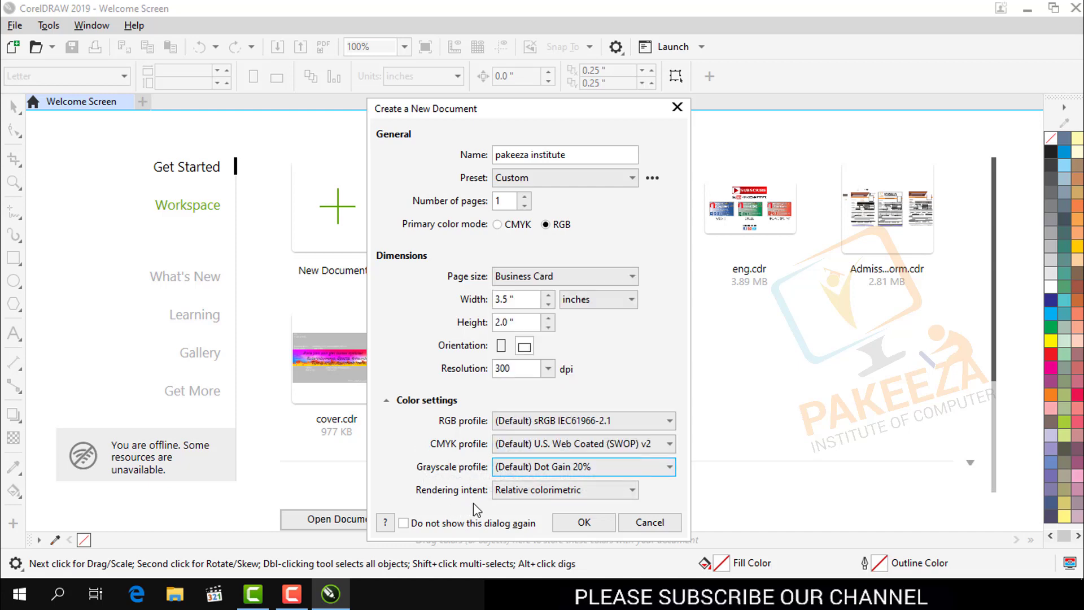
click(537, 489)
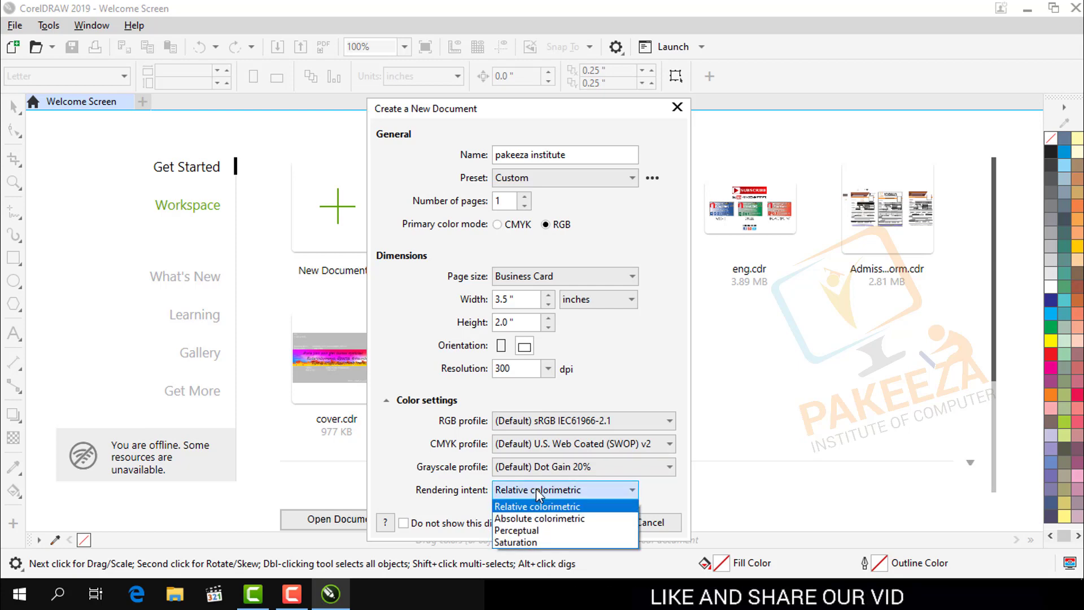
click(397, 455)
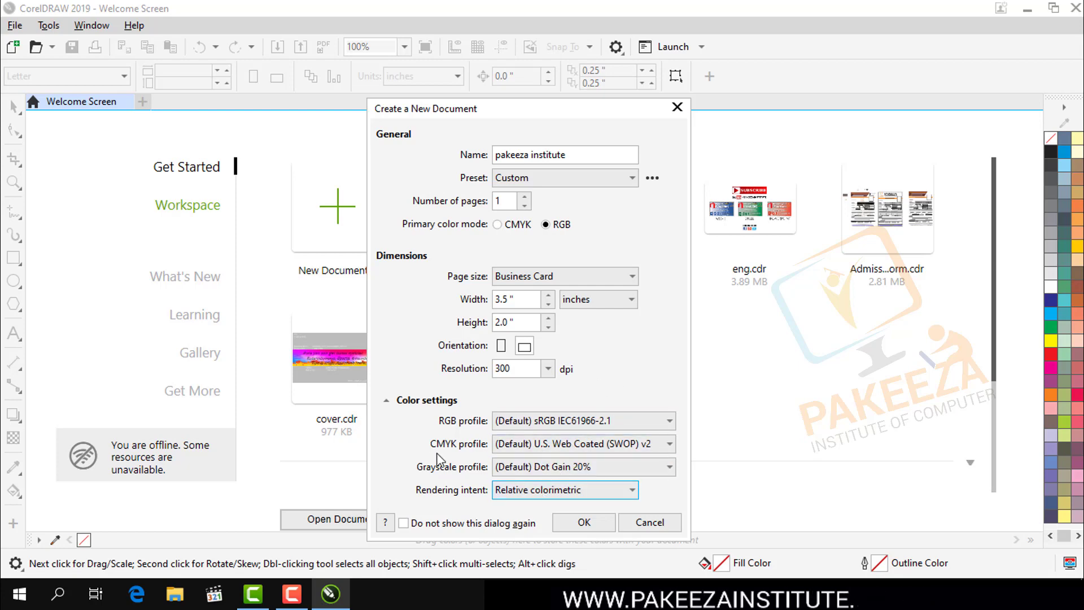
click(388, 400)
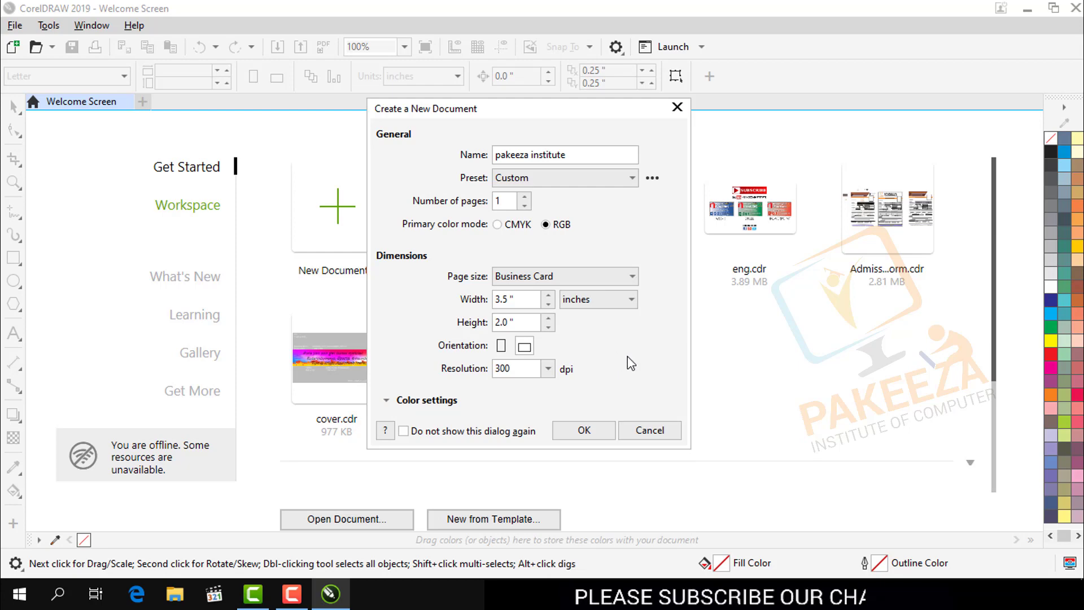
Change the page units to pixels and set the page width to 1920 px
drag(535, 119, 496, 124)
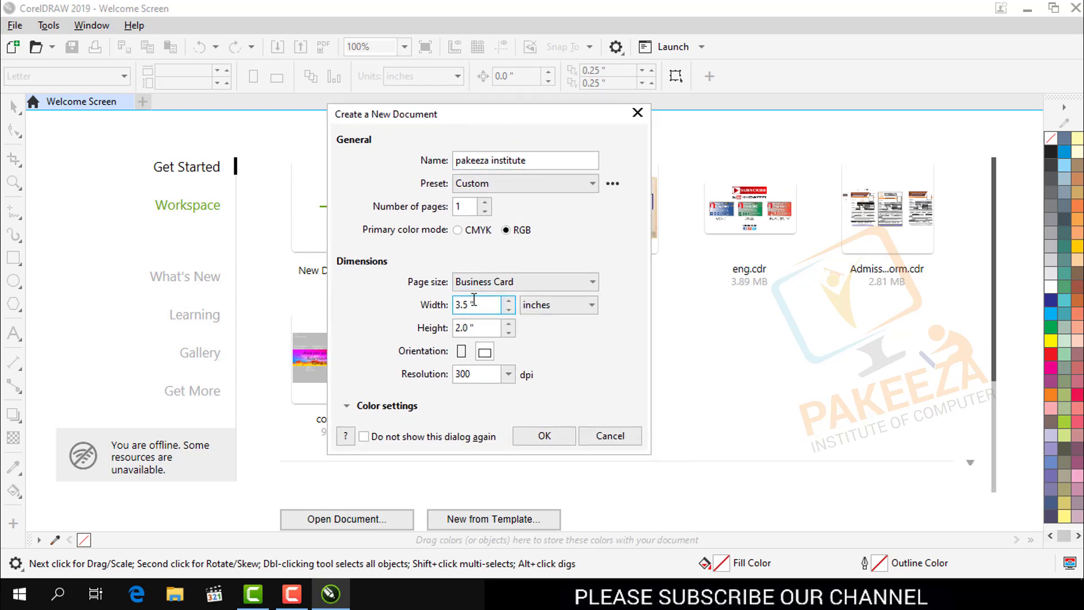
click(554, 308)
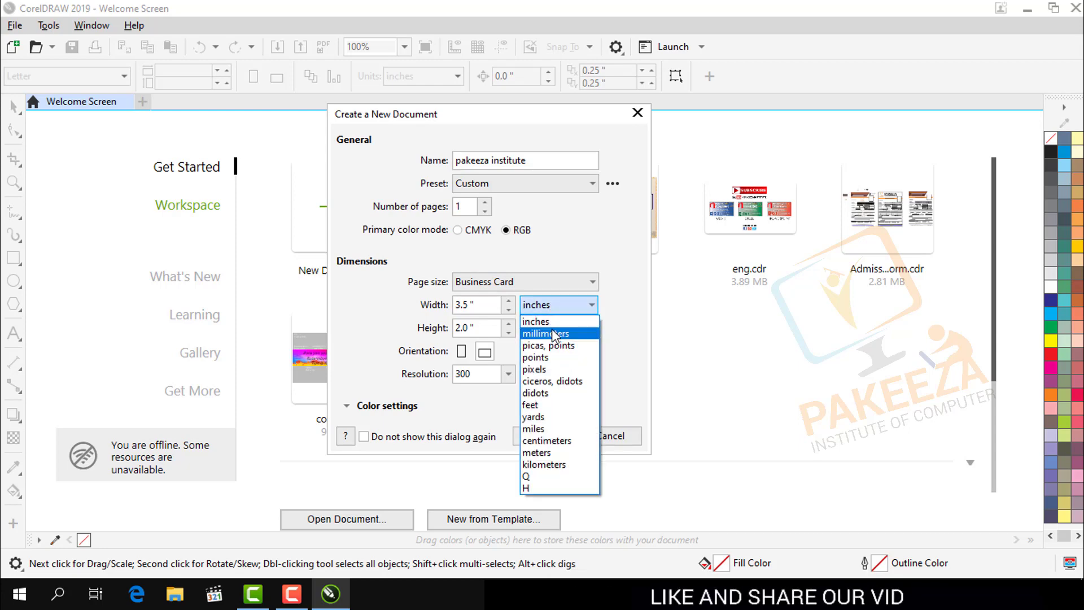
click(547, 370)
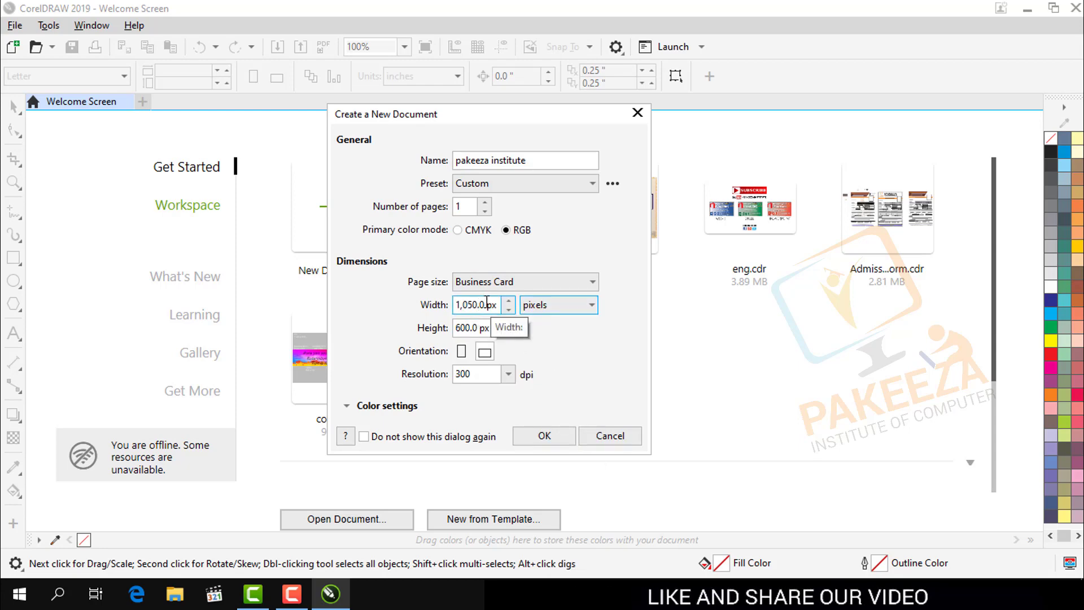
drag(487, 303, 393, 304)
text(1)
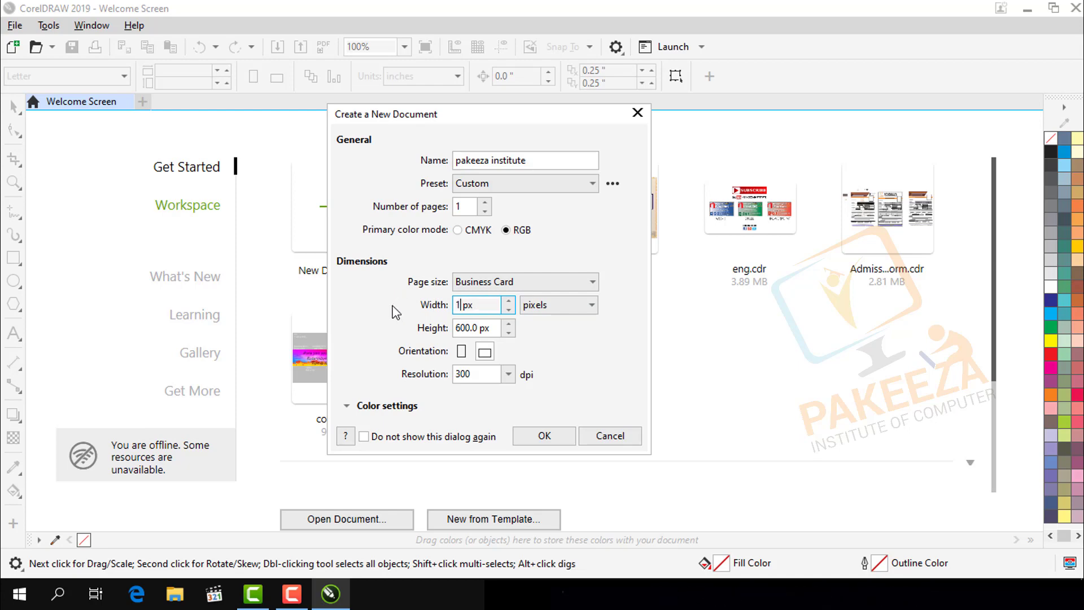
text(920)
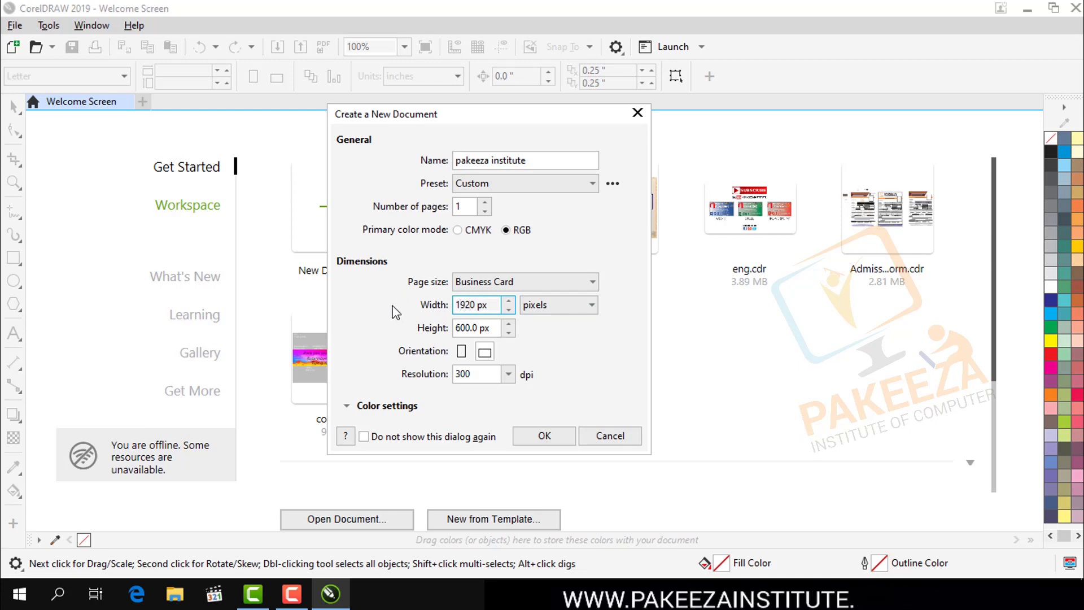
Set the page height to 1080 px
click(481, 332)
key(Tab)
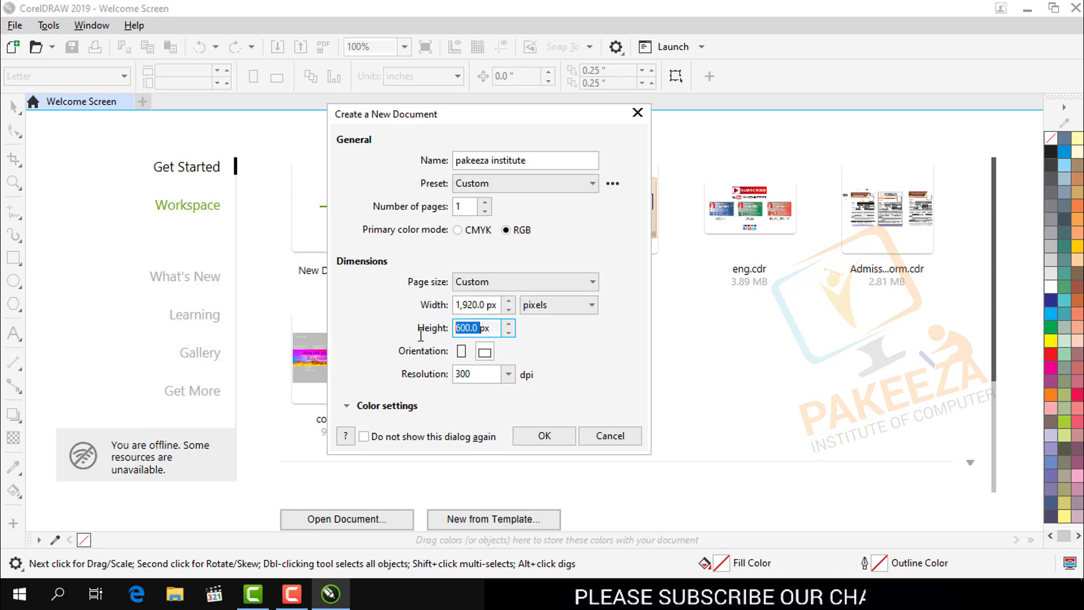
text(1)
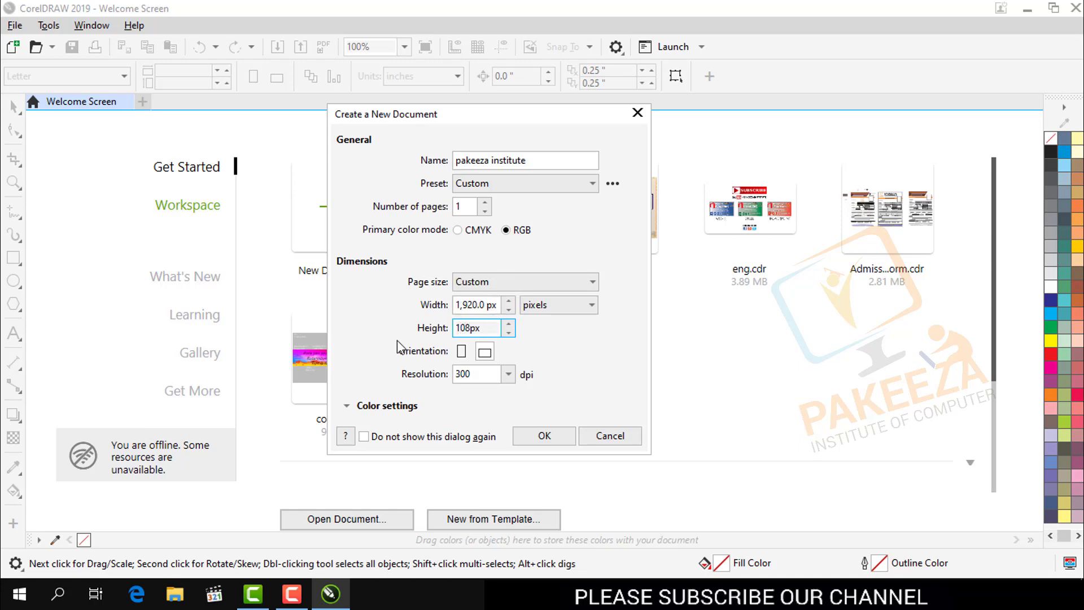
text(08)
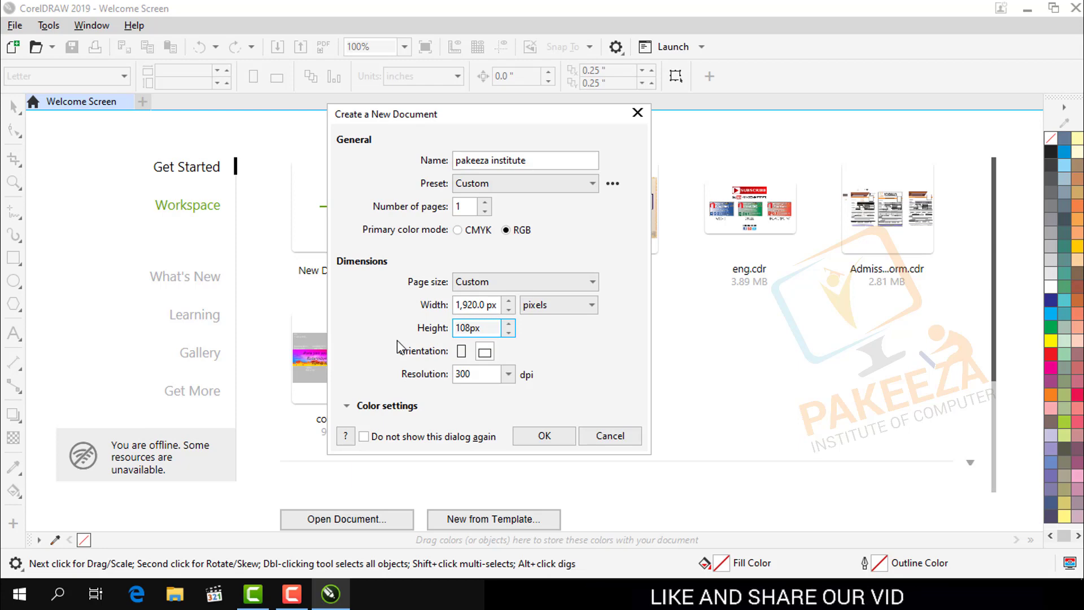
text(0)
click(593, 244)
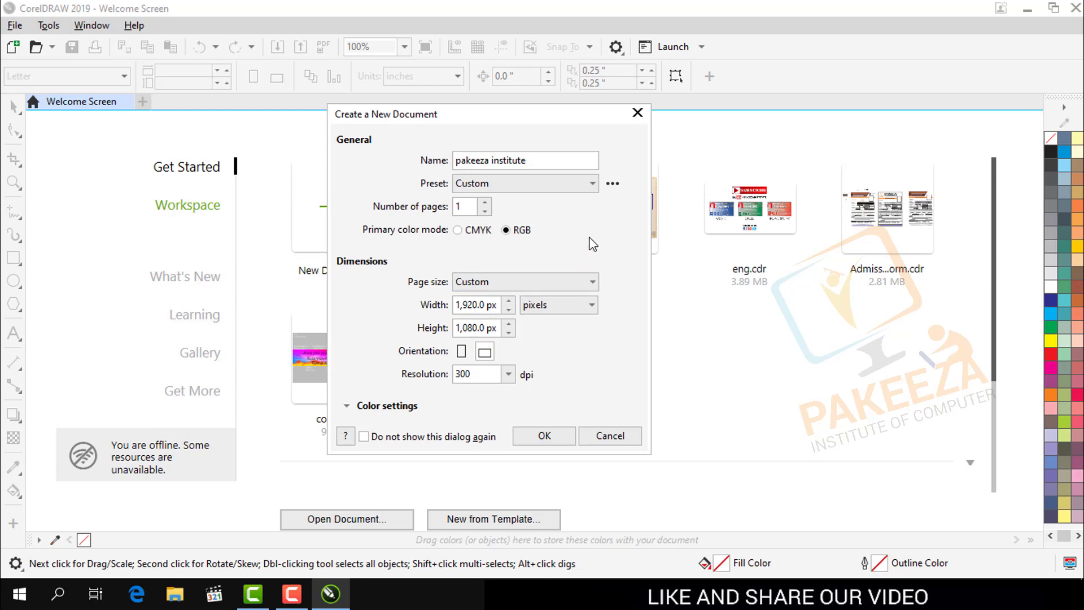
Look through the list of page sizes and choose Custom
click(497, 289)
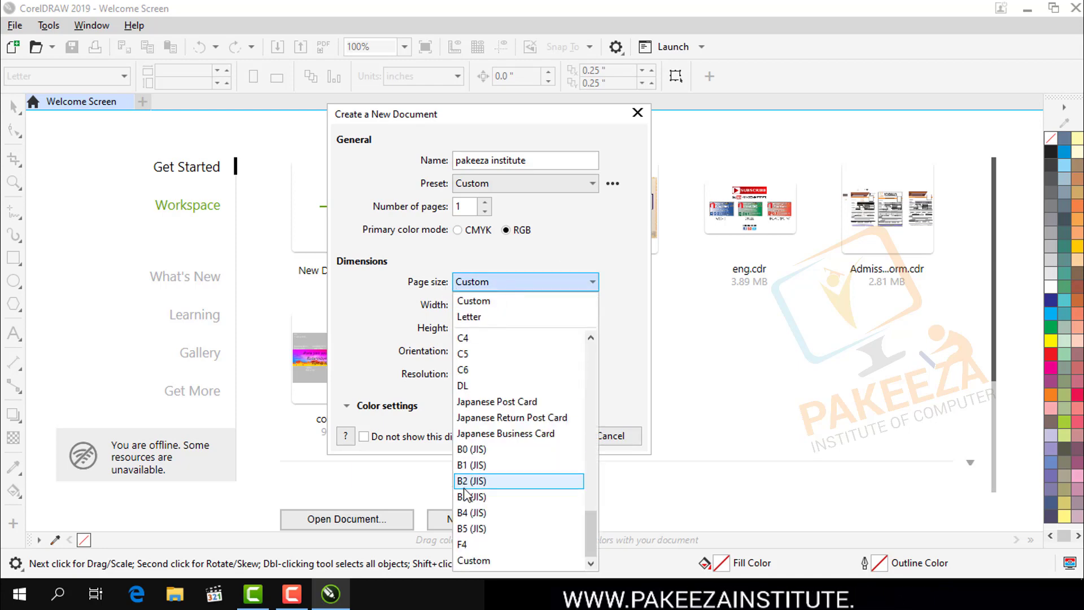
click(572, 241)
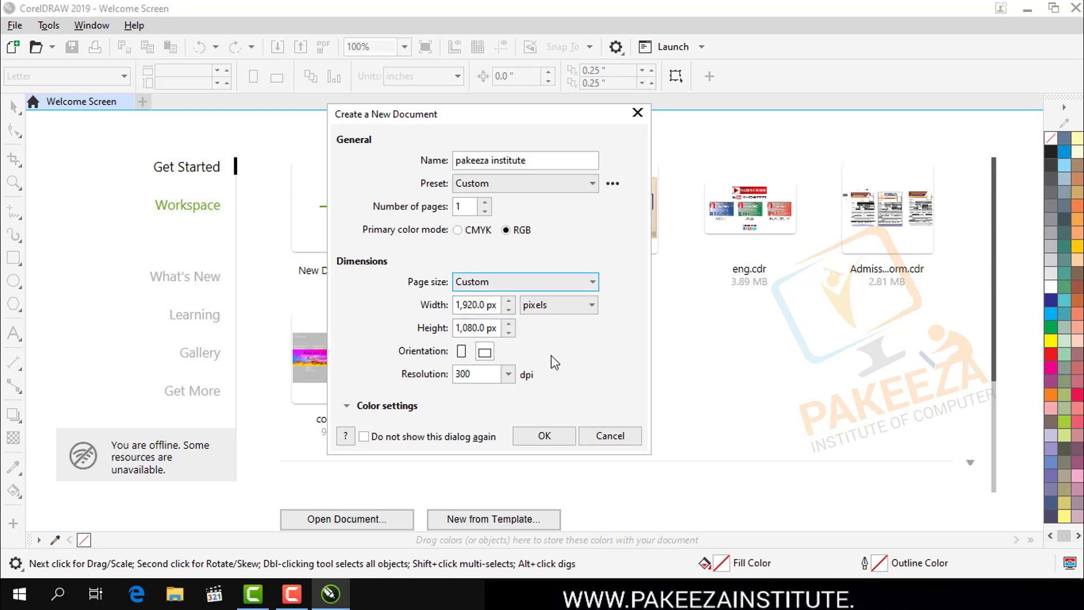
click(522, 281)
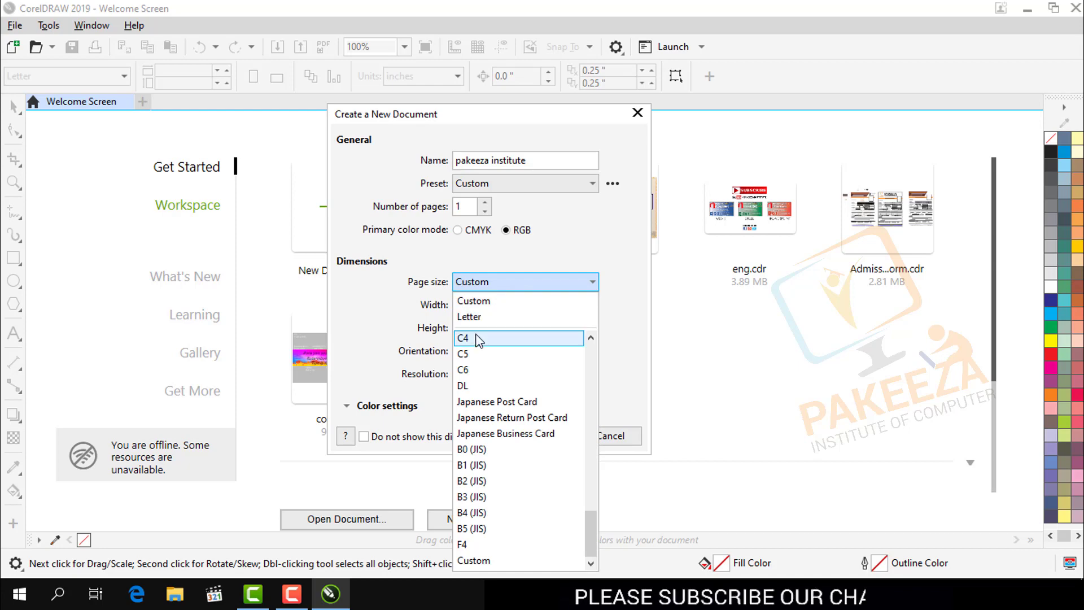
click(497, 301)
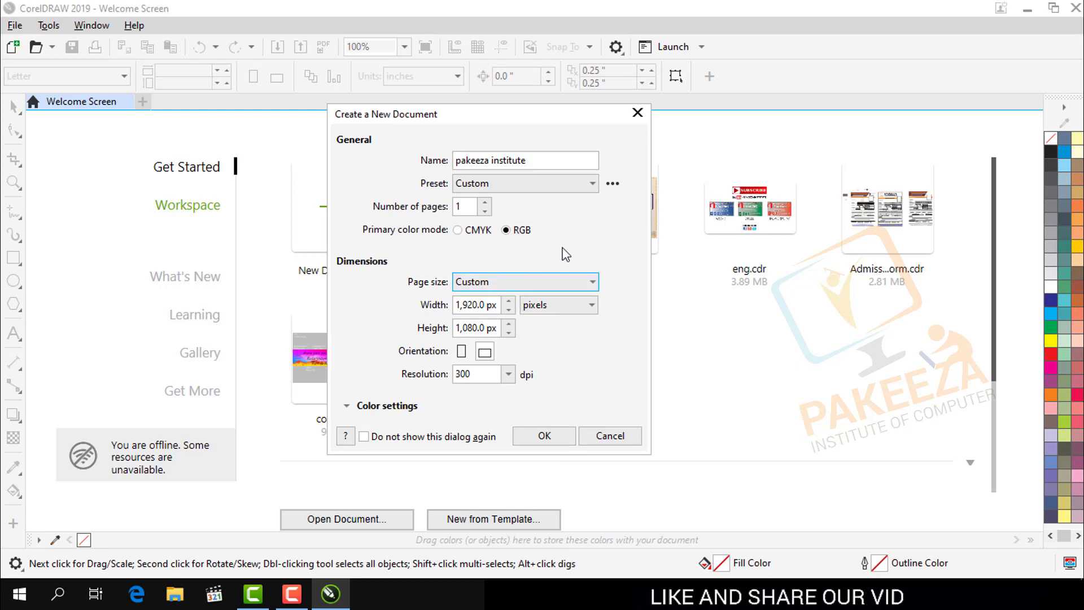
click(545, 285)
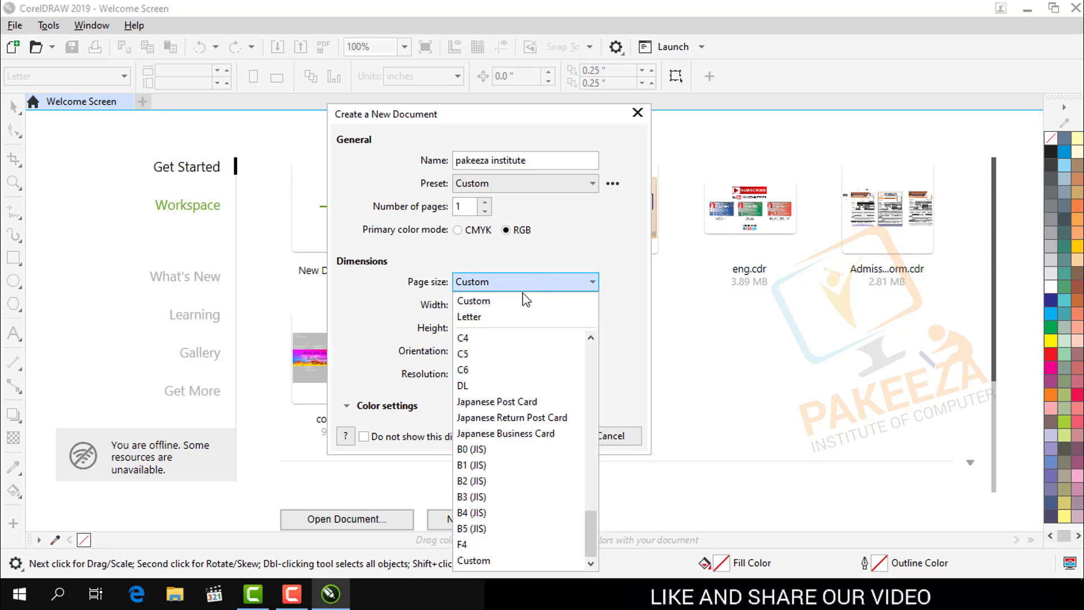
click(560, 300)
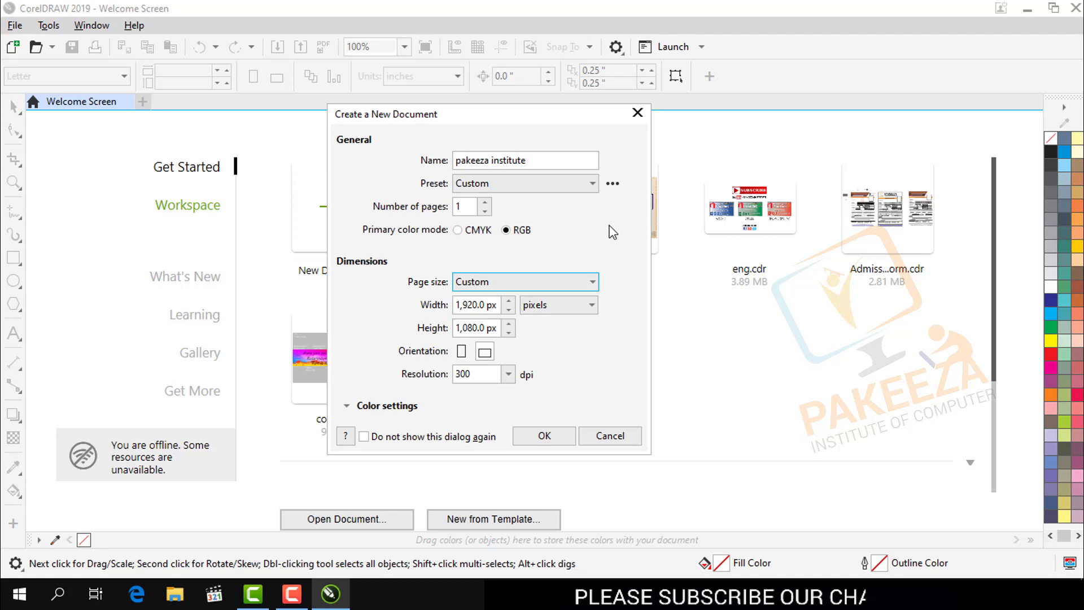
Save the current document settings as a new preset named Full hd
click(615, 190)
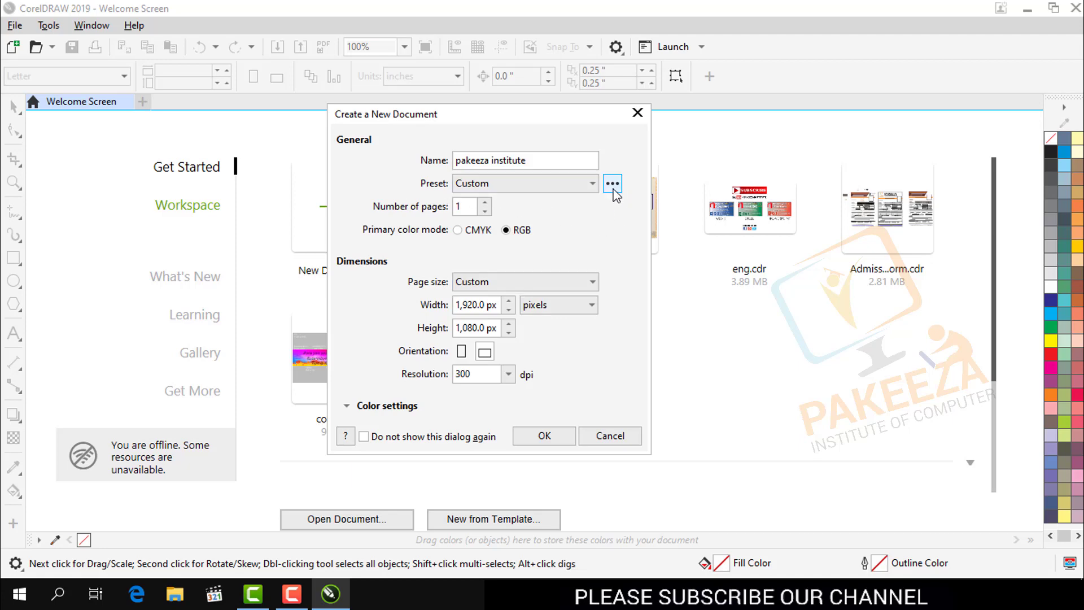
click(613, 188)
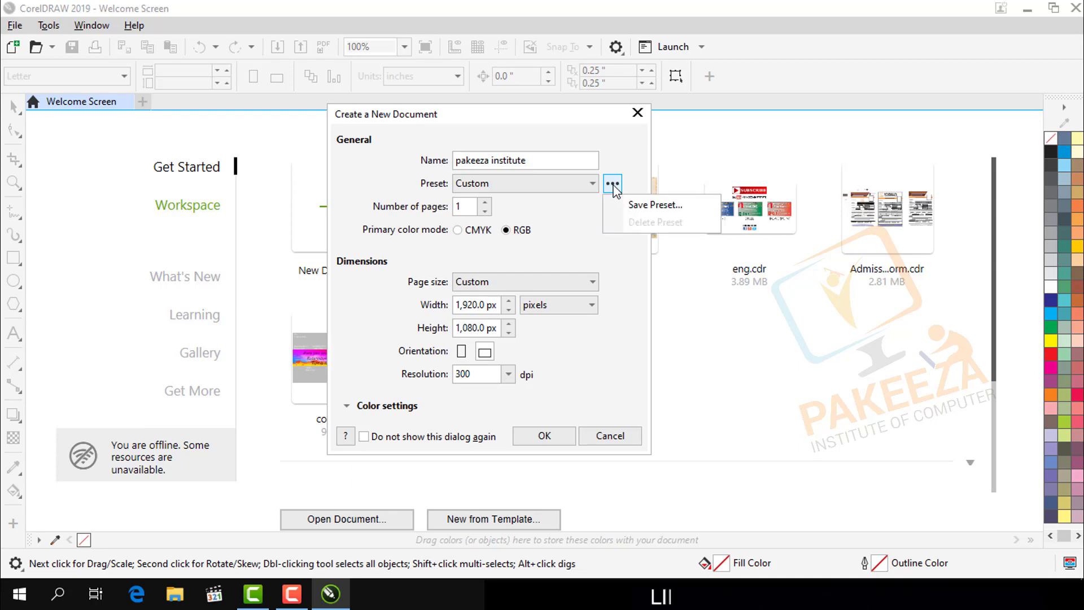
click(636, 210)
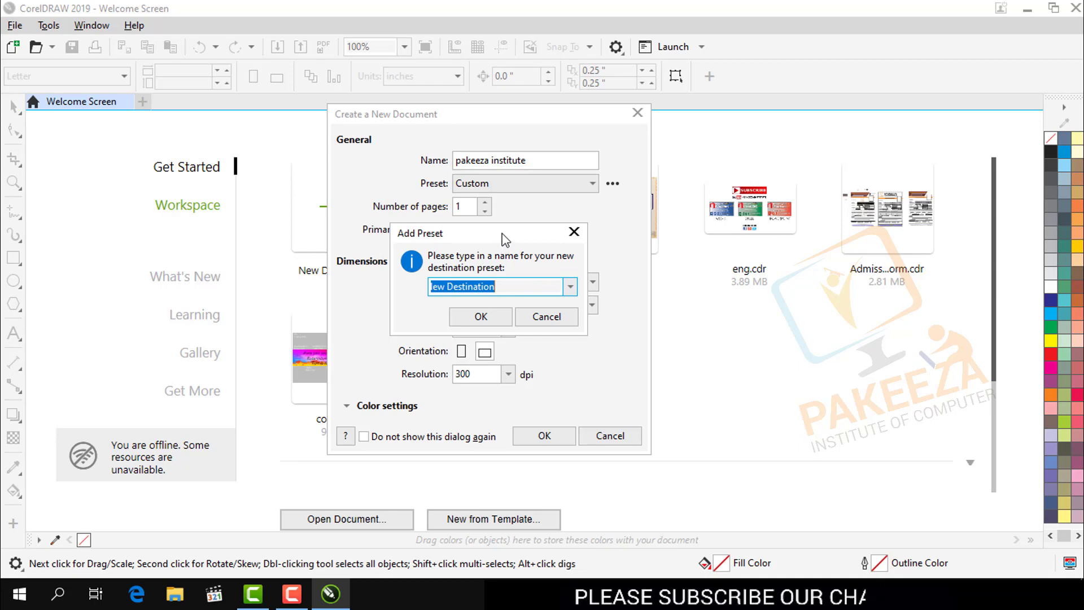
drag(501, 241, 475, 244)
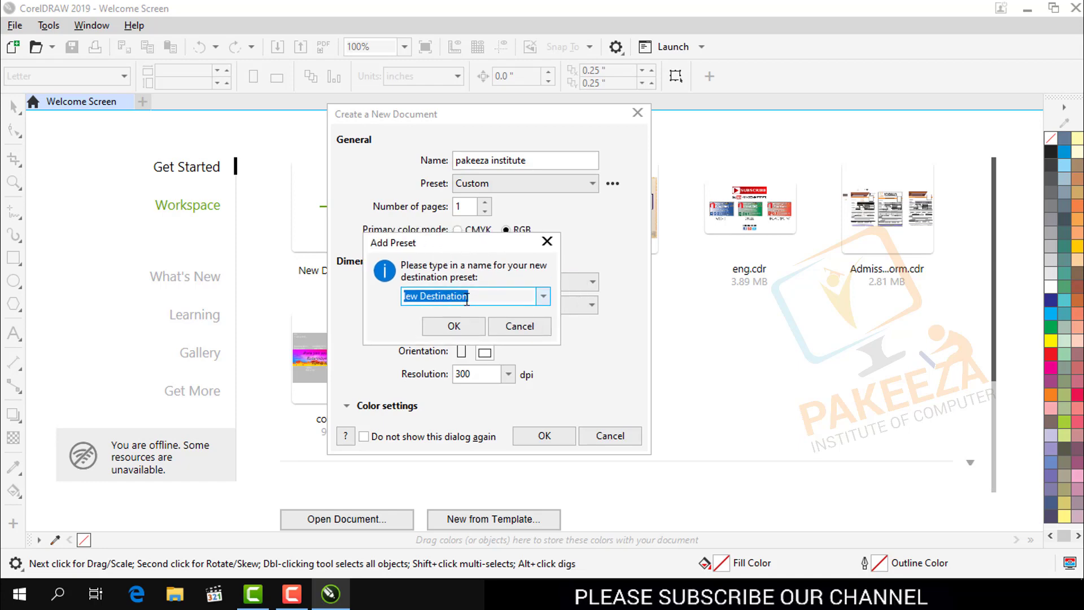
drag(473, 298, 343, 309)
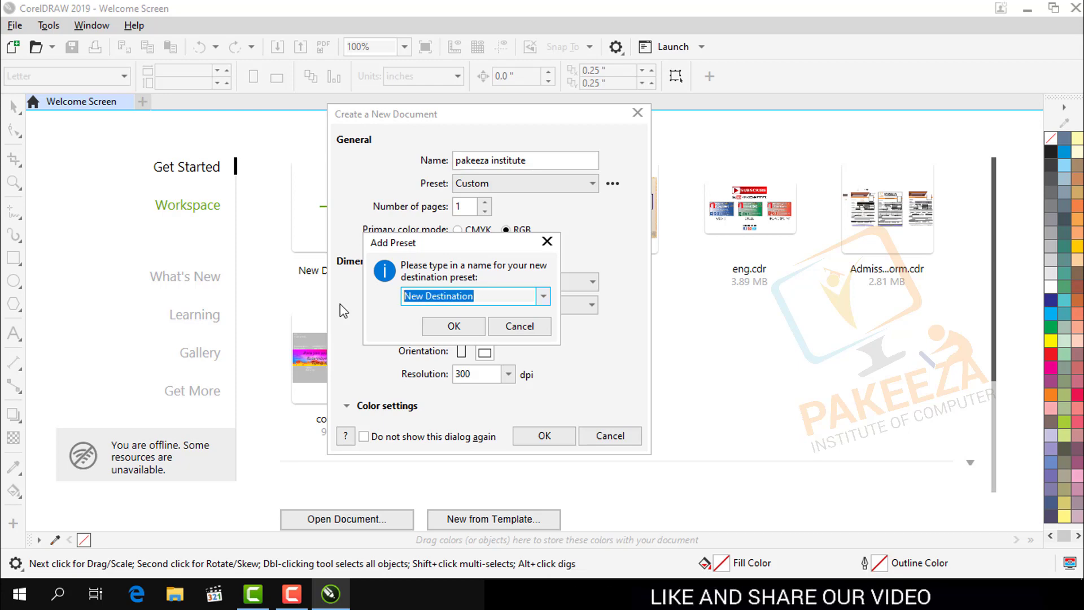
text(Full)
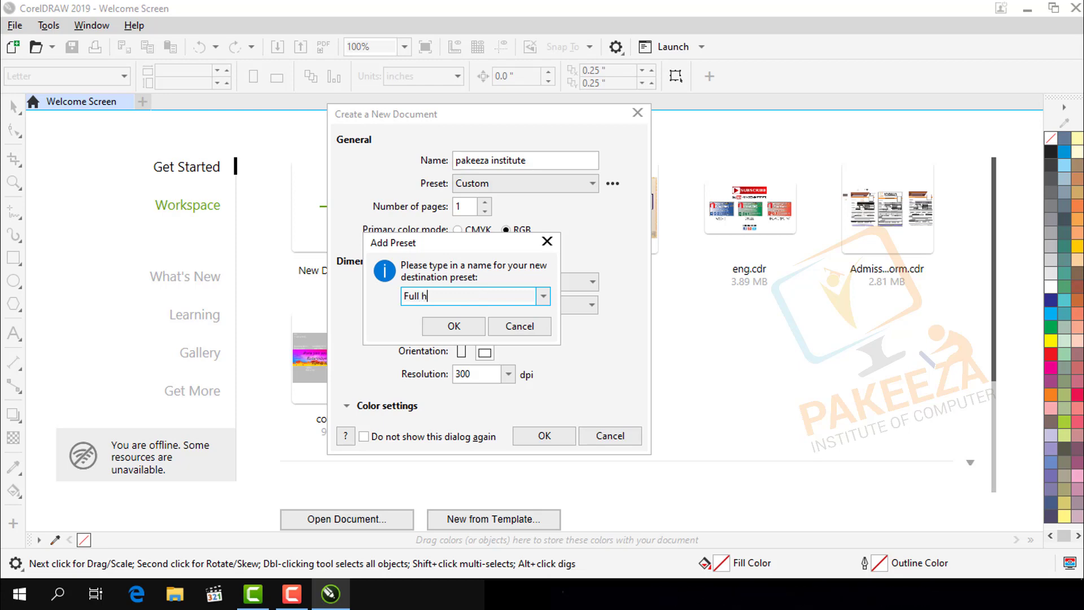
text( h)
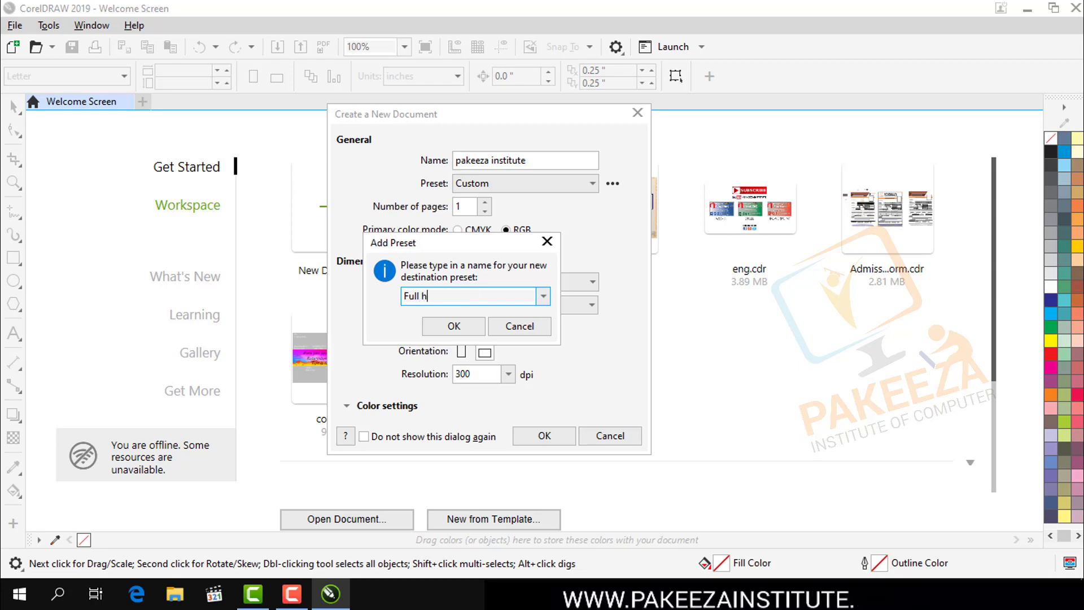
text(d)
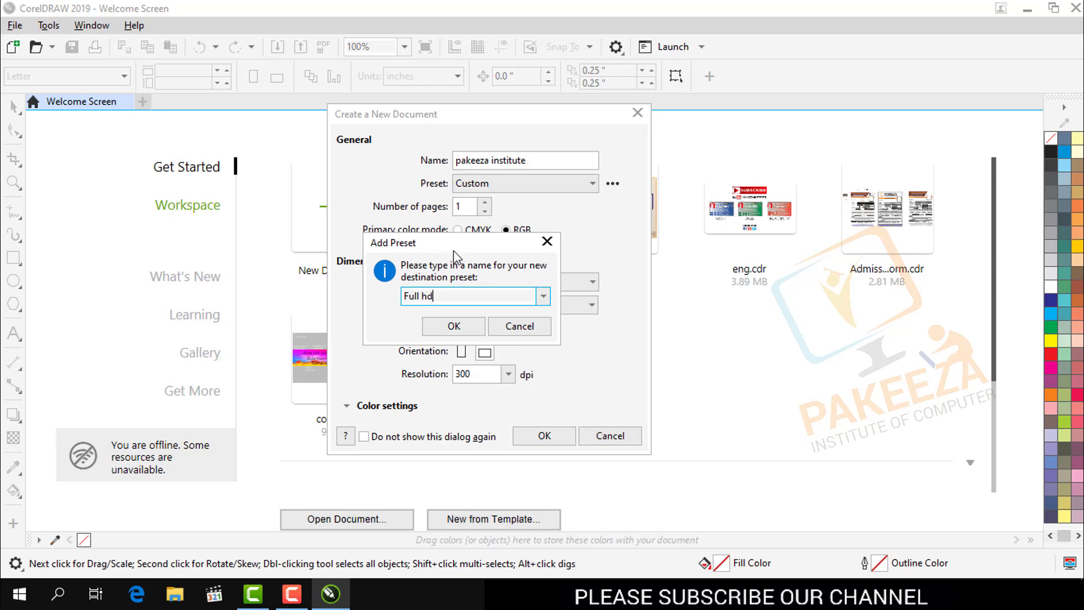
click(452, 327)
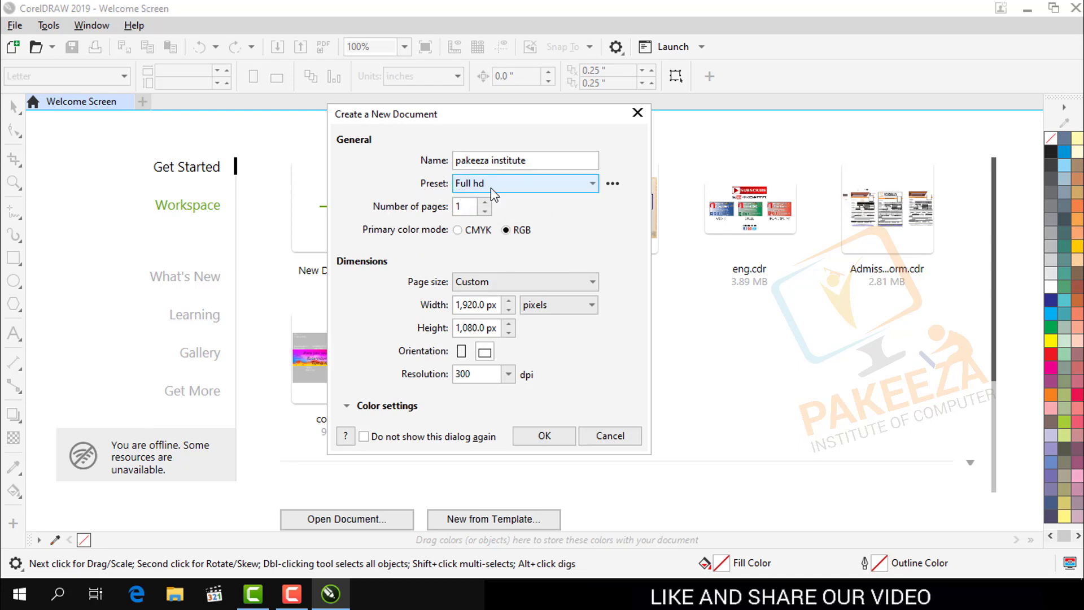
Create the pakeeza institute document with the configured settings and bring its whole page into view
click(523, 438)
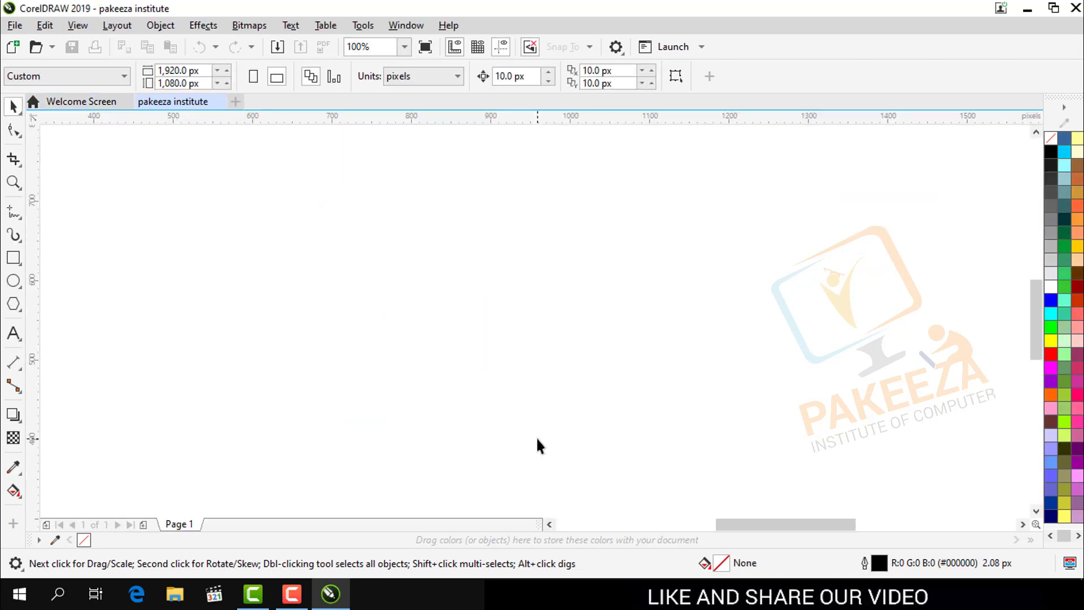
scroll(486, 335, down, 1)
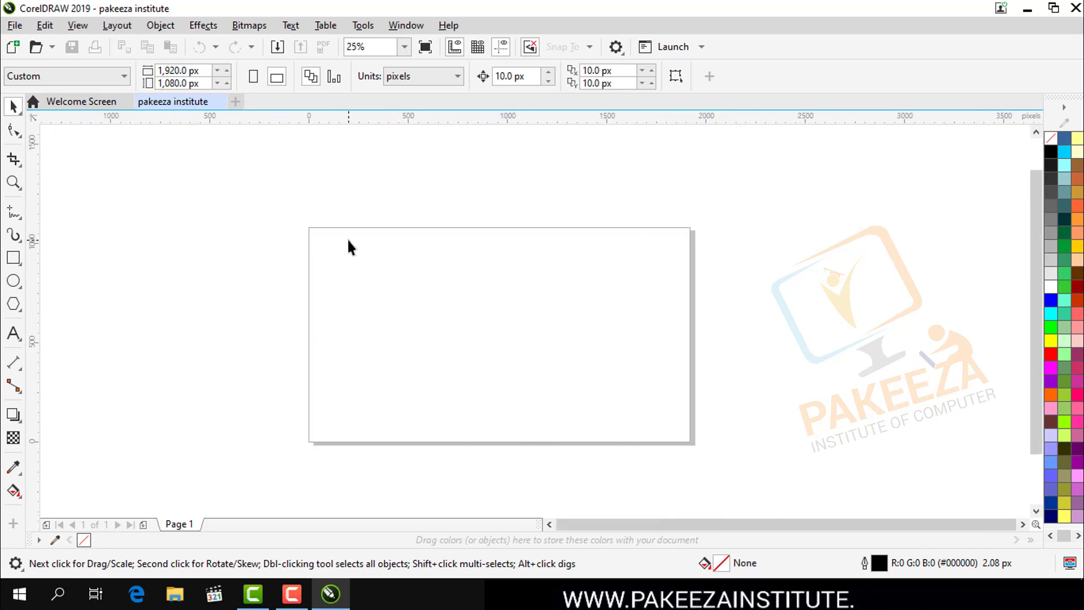
Start another new document and check the list of available presets
click(15, 26)
click(45, 51)
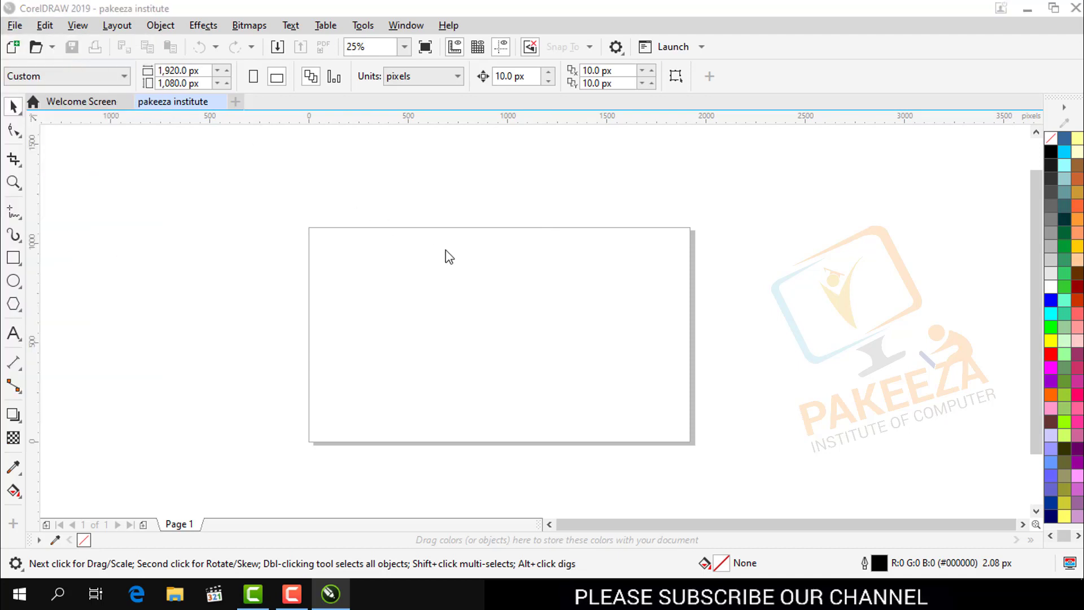
click(637, 192)
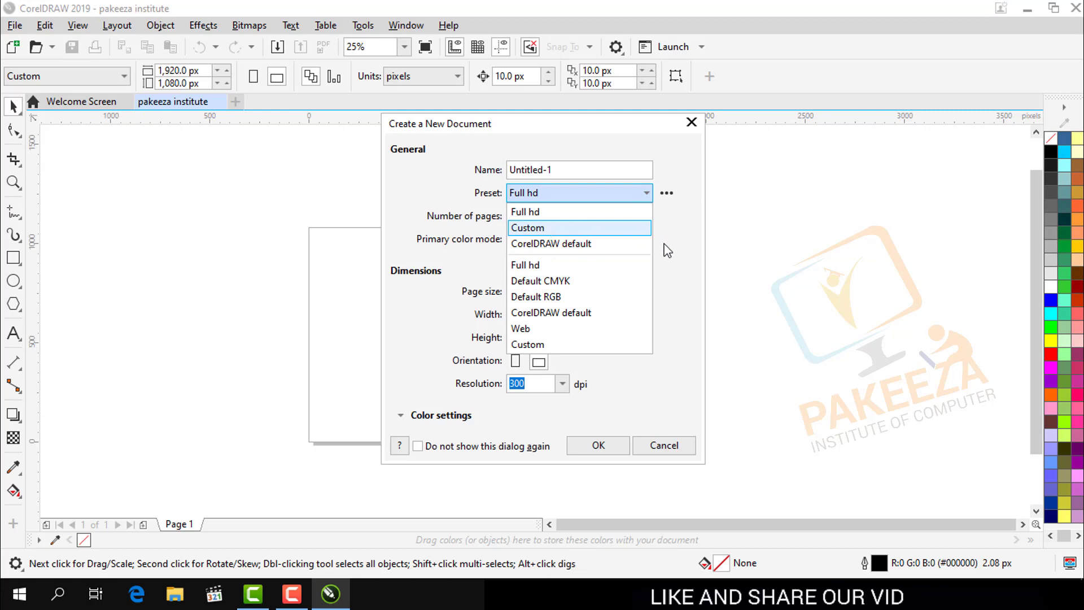
click(700, 240)
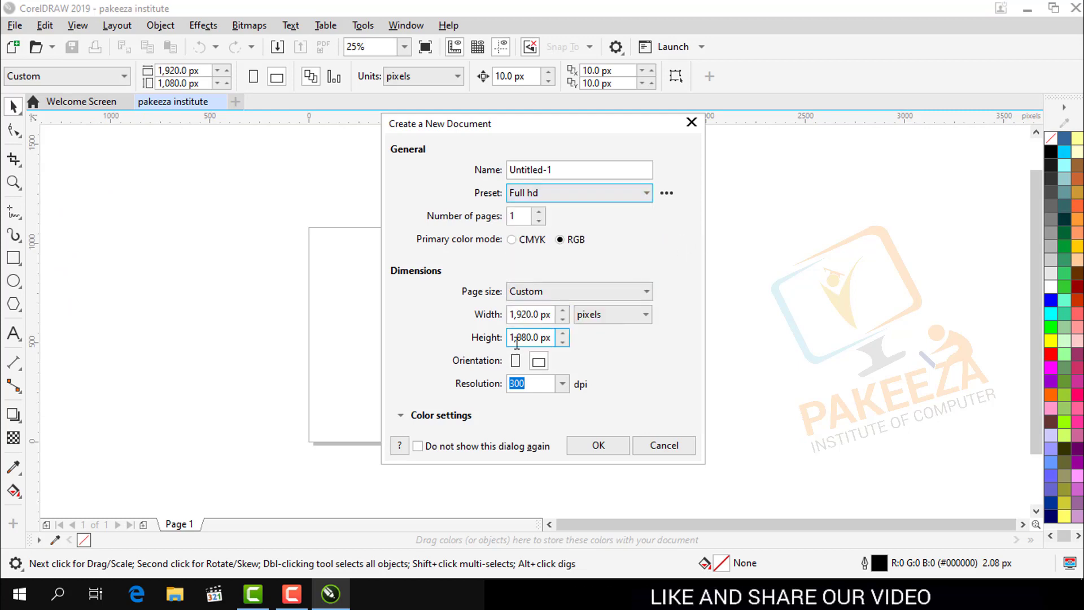
Try the F4 page size for the new document
click(559, 297)
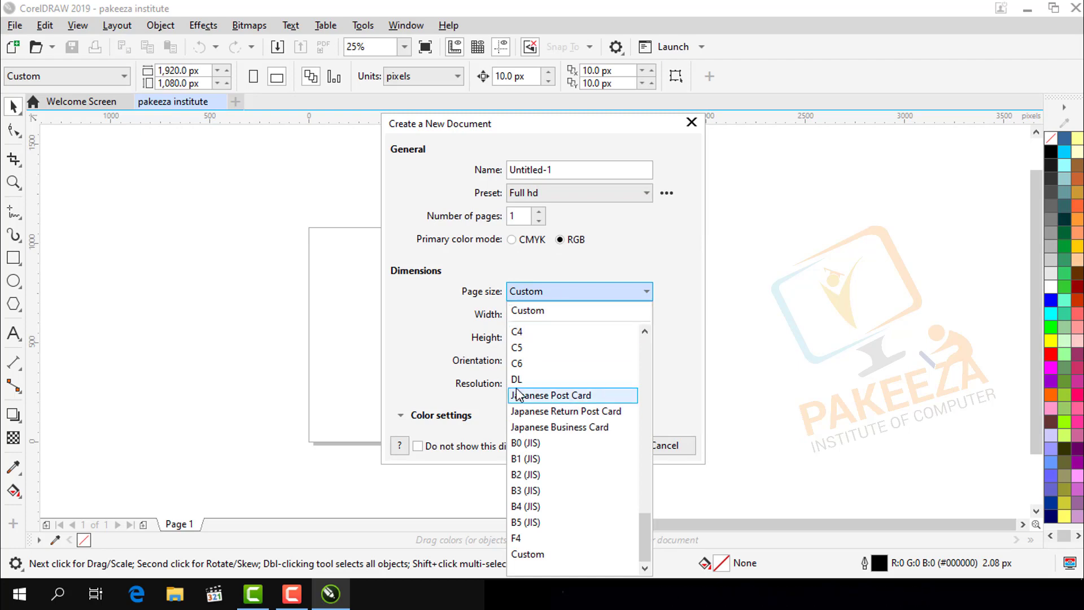
click(522, 538)
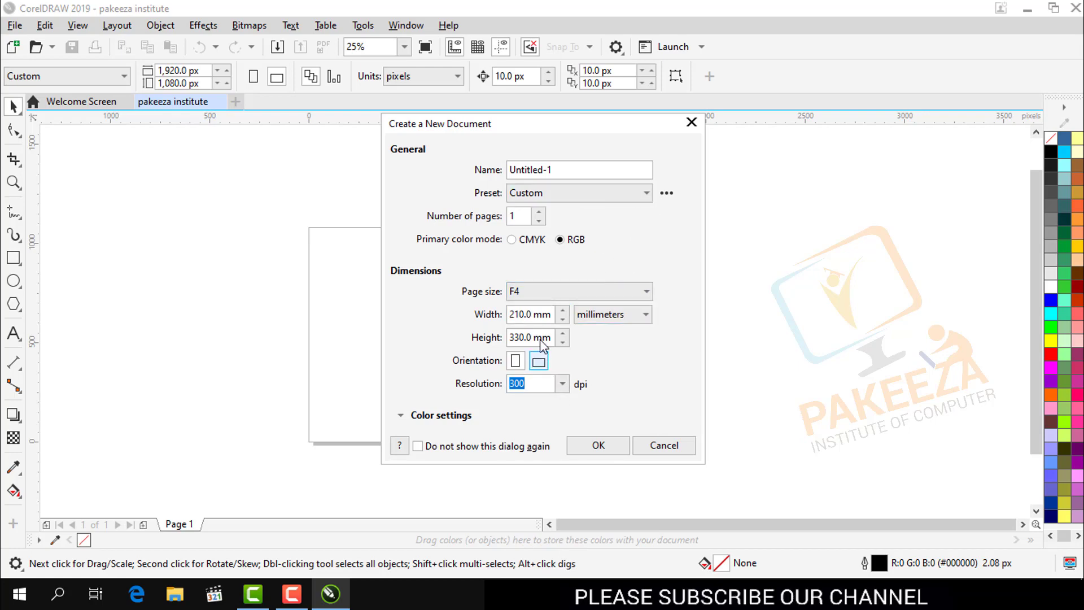
Apply the saved Full hd preset to the new document and create it
click(602, 191)
click(541, 212)
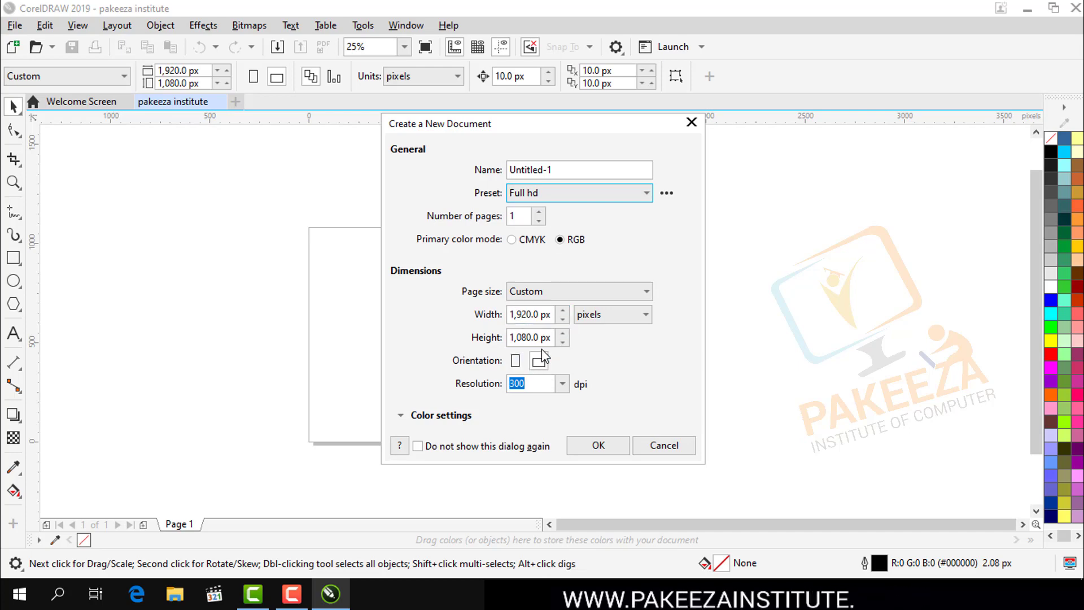
click(599, 446)
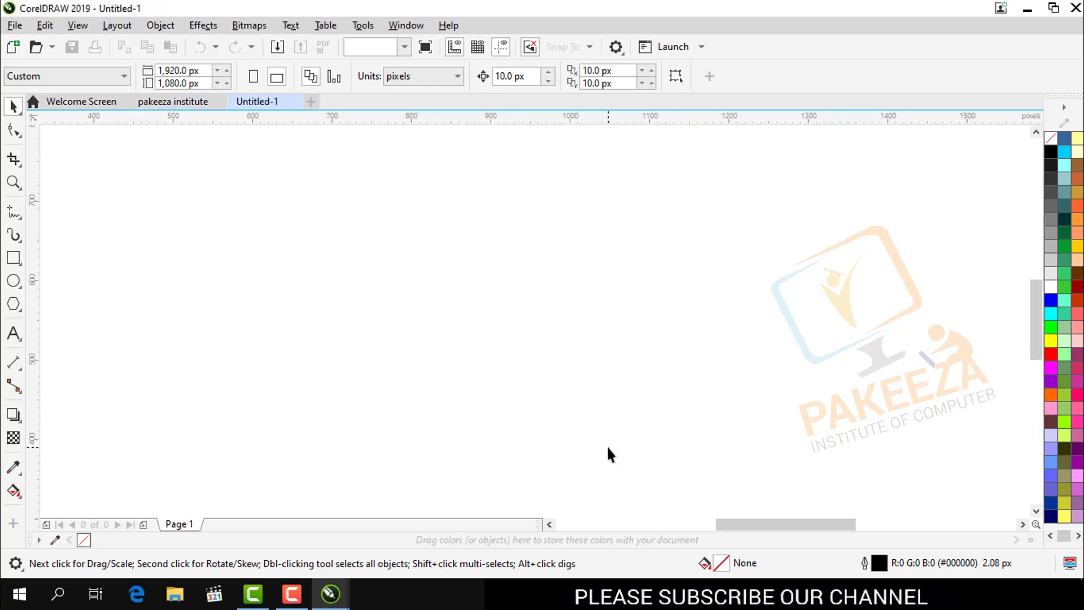
scroll(469, 276, down, 2)
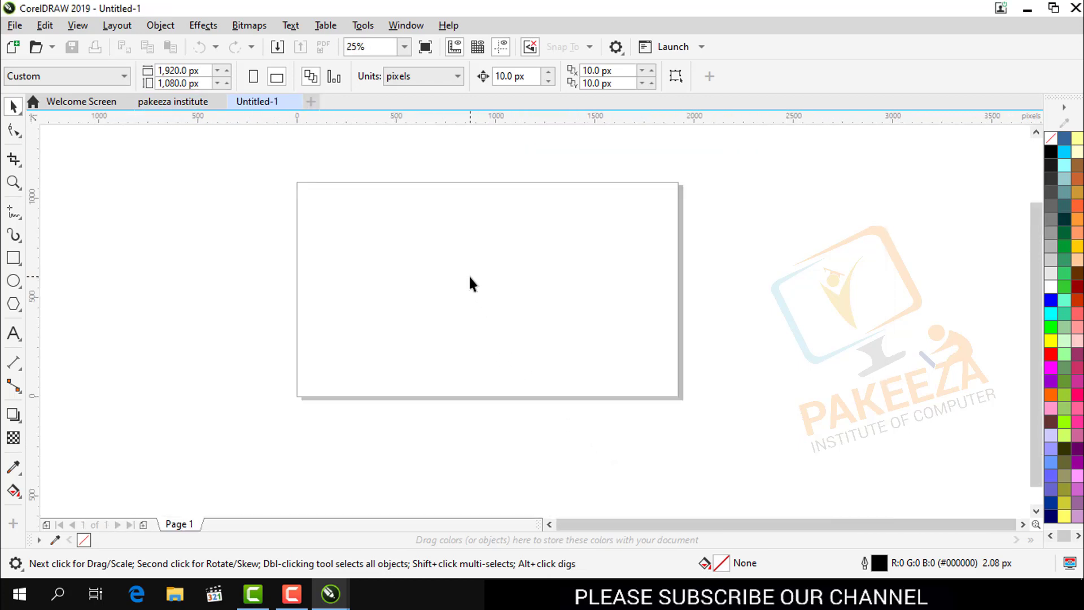